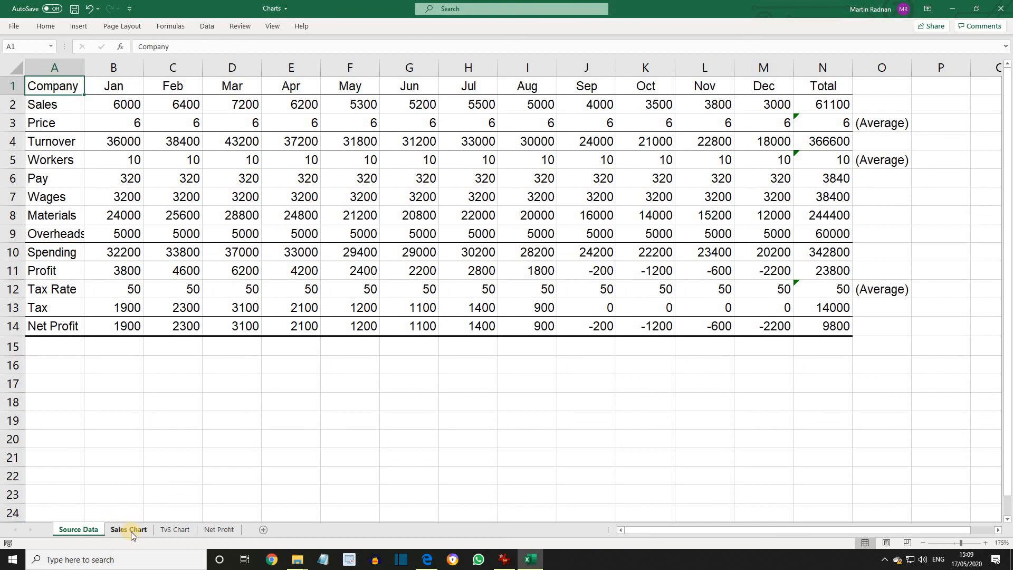
On the Sales Chart sheet, set the vertical value axis minimum bound to 2500.
{"action": "left_click", "coordinate": [131, 530]}
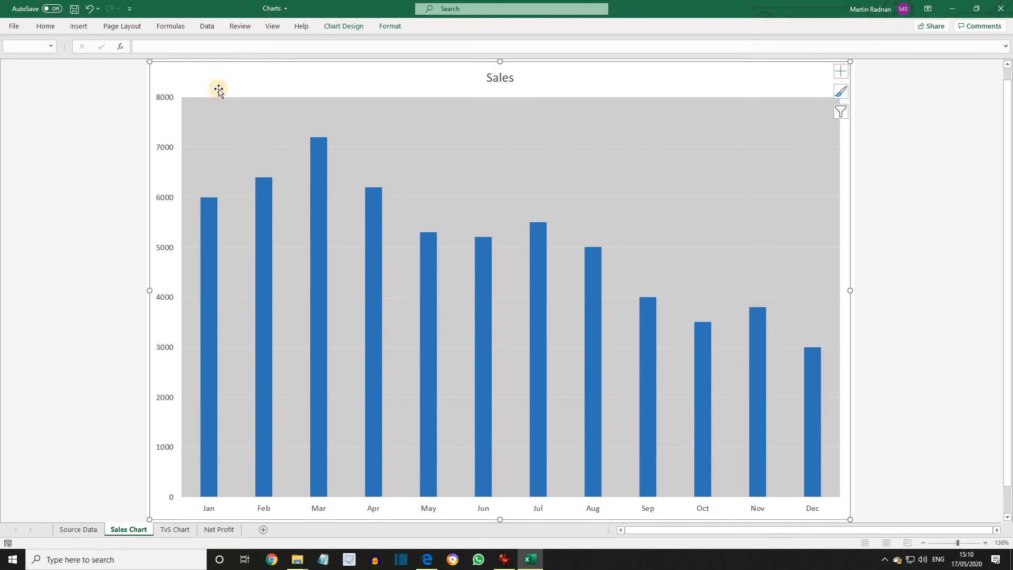
{"action": "left_click", "coordinate": [391, 29]}
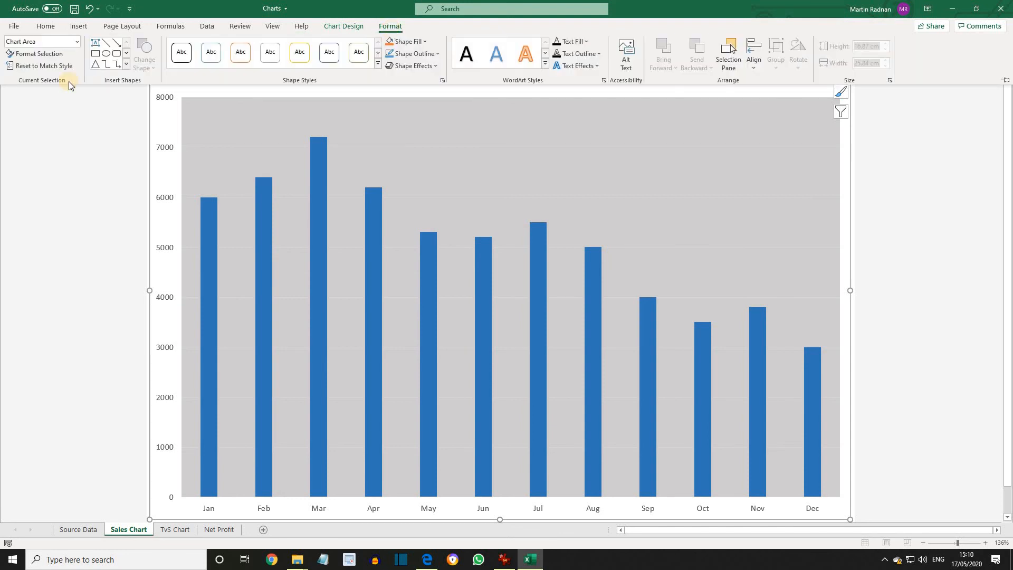
{"action": "left_click", "coordinate": [76, 43]}
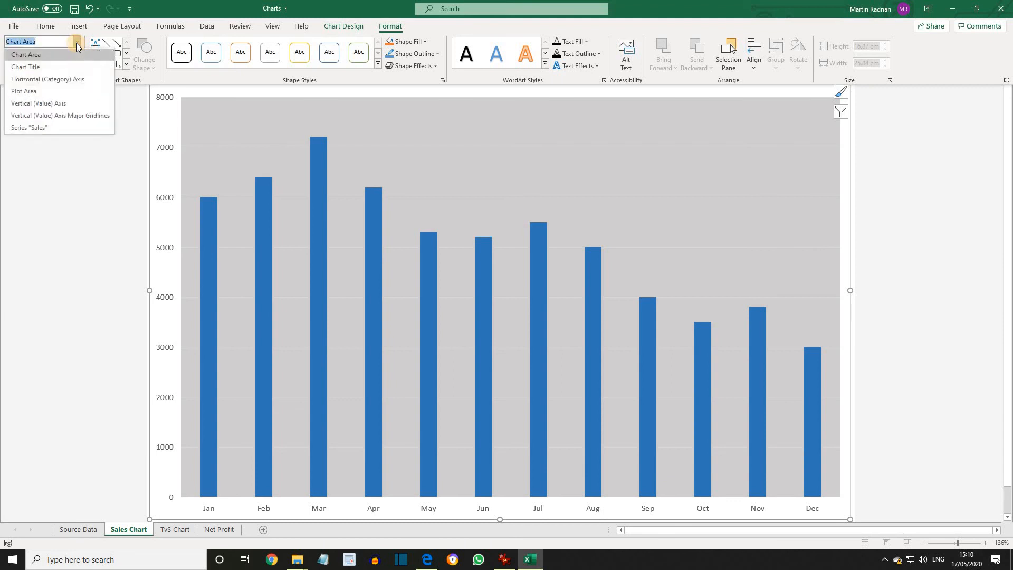
{"action": "left_click", "coordinate": [74, 103]}
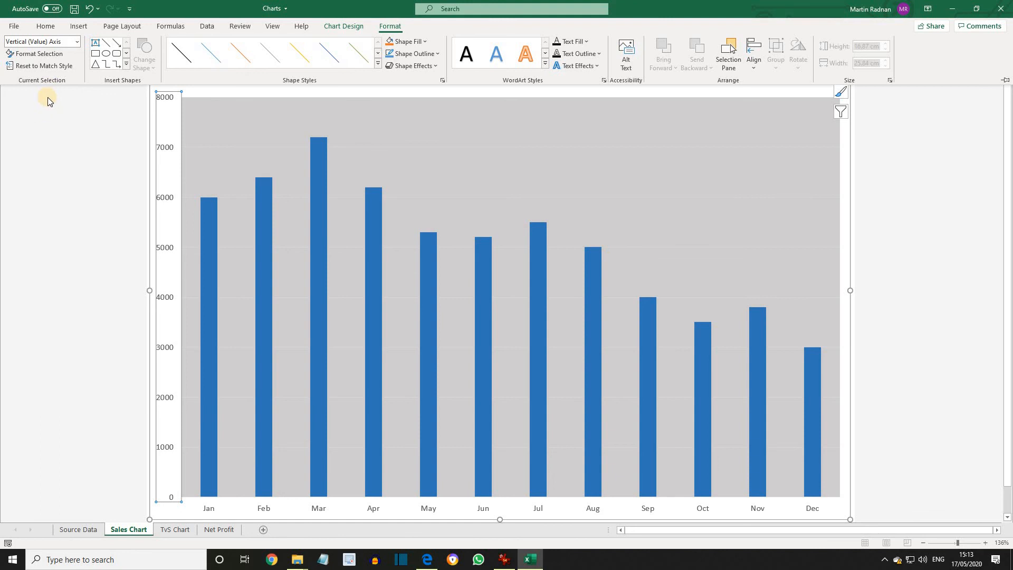
{"action": "left_click", "coordinate": [60, 53]}
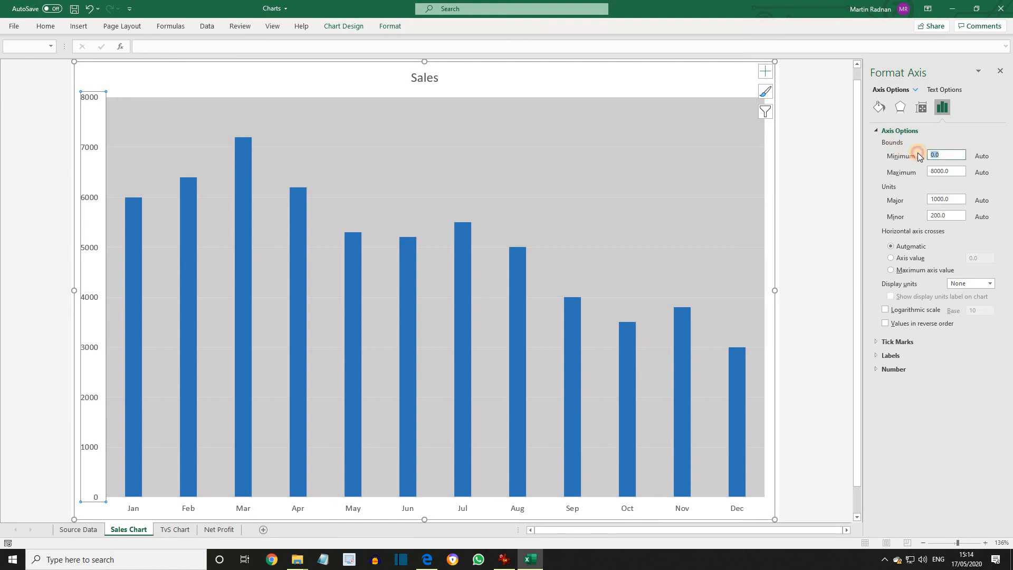
{"action": "type", "text": "2500"}
{"action": "key", "text": "Return"}
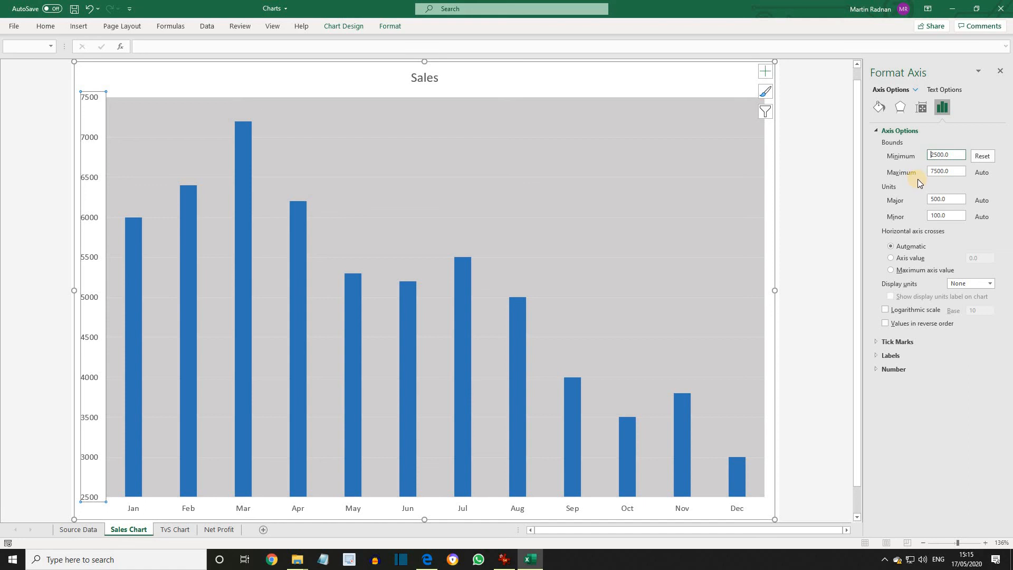
Try Hundreds as the vertical axis display units, settle on Thousands, and close the axis formatting options.
{"action": "left_click", "coordinate": [991, 285]}
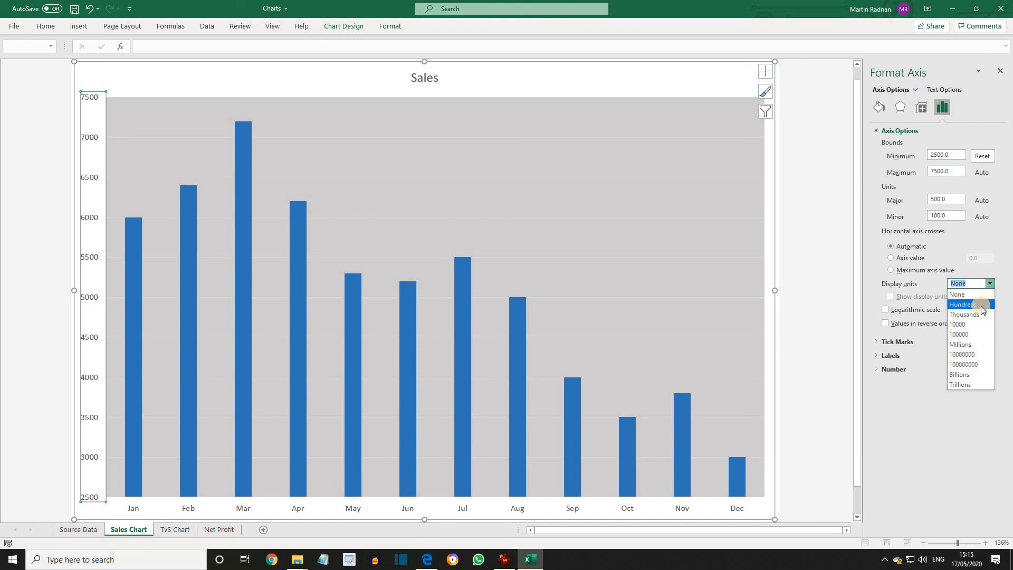
{"action": "left_click", "coordinate": [981, 305]}
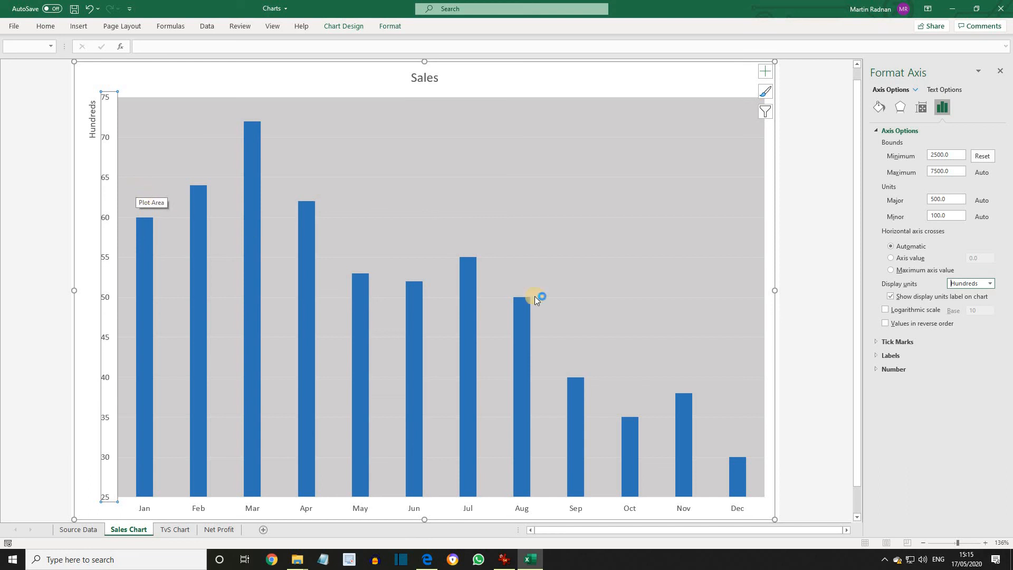
{"action": "left_click", "coordinate": [991, 285]}
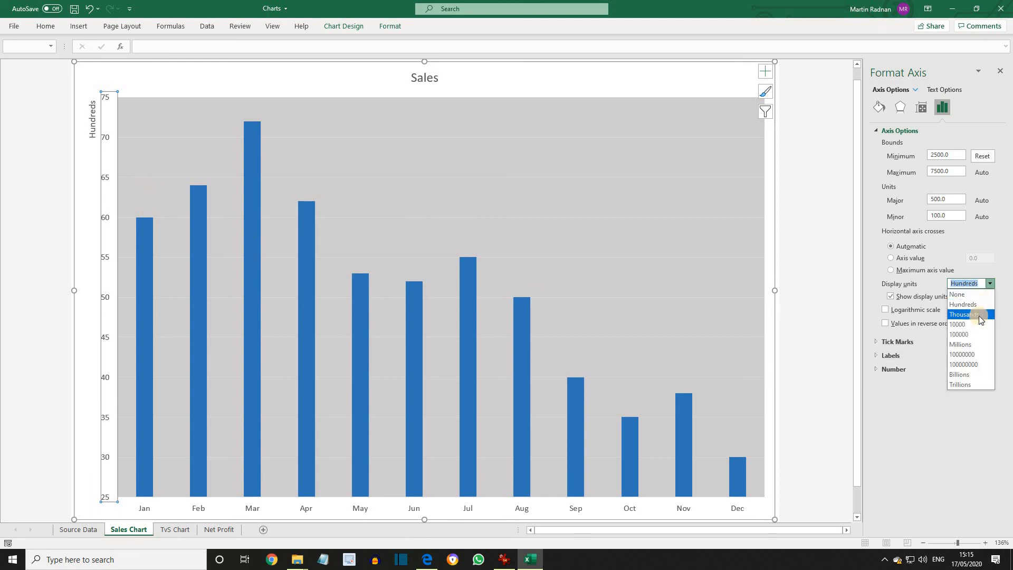
{"action": "left_click", "coordinate": [980, 316]}
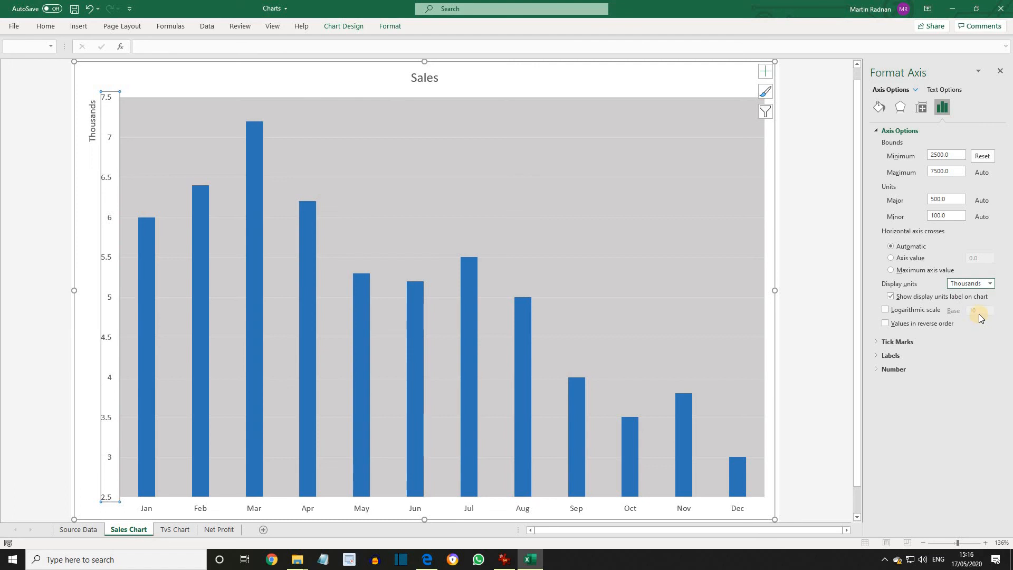
{"action": "left_click", "coordinate": [990, 284]}
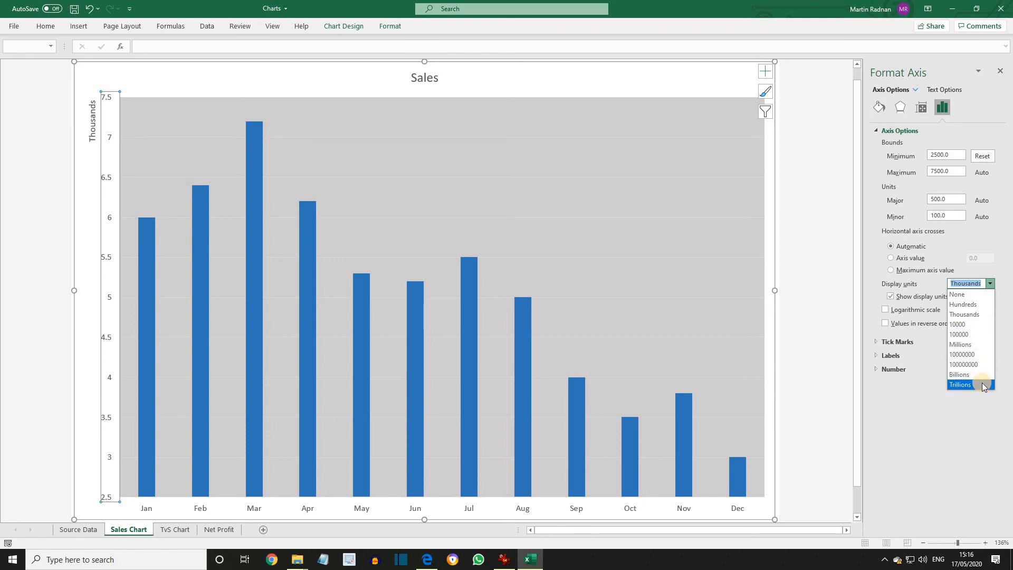
{"action": "left_click", "coordinate": [1001, 71]}
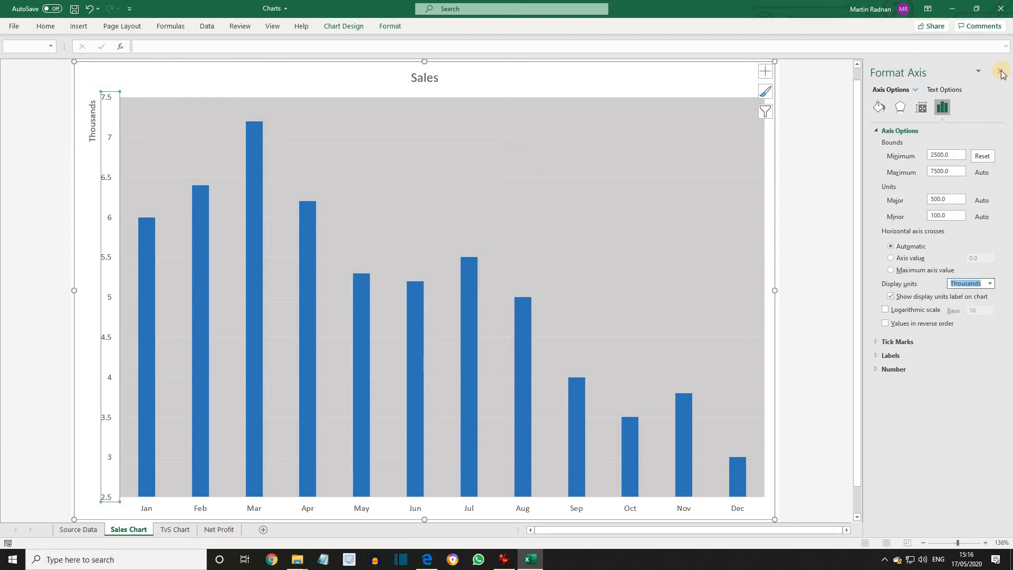
{"action": "left_click", "coordinate": [1001, 72]}
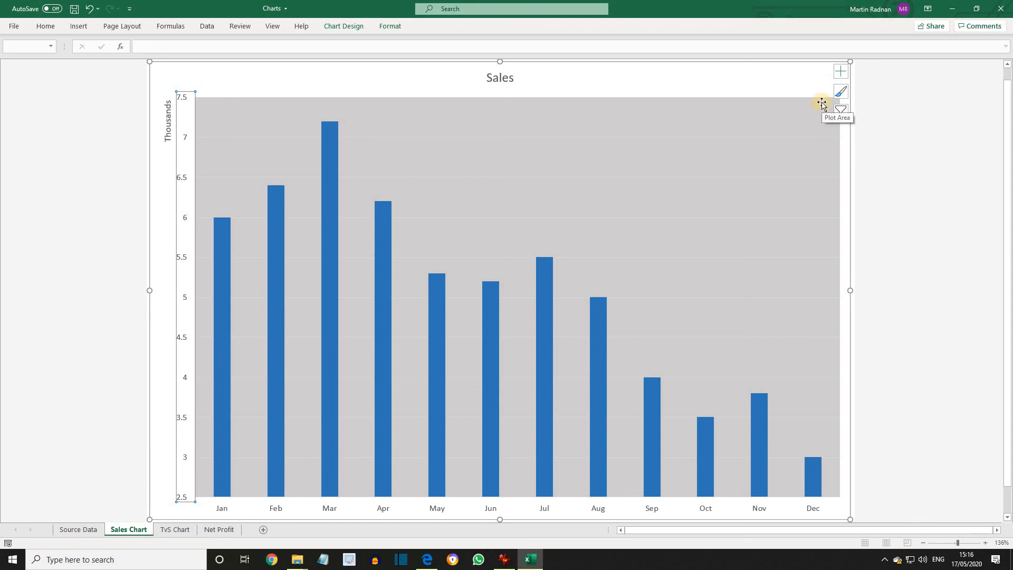
Add data labels to the sales columns and position them at Inside End.
{"action": "left_click", "coordinate": [841, 73]}
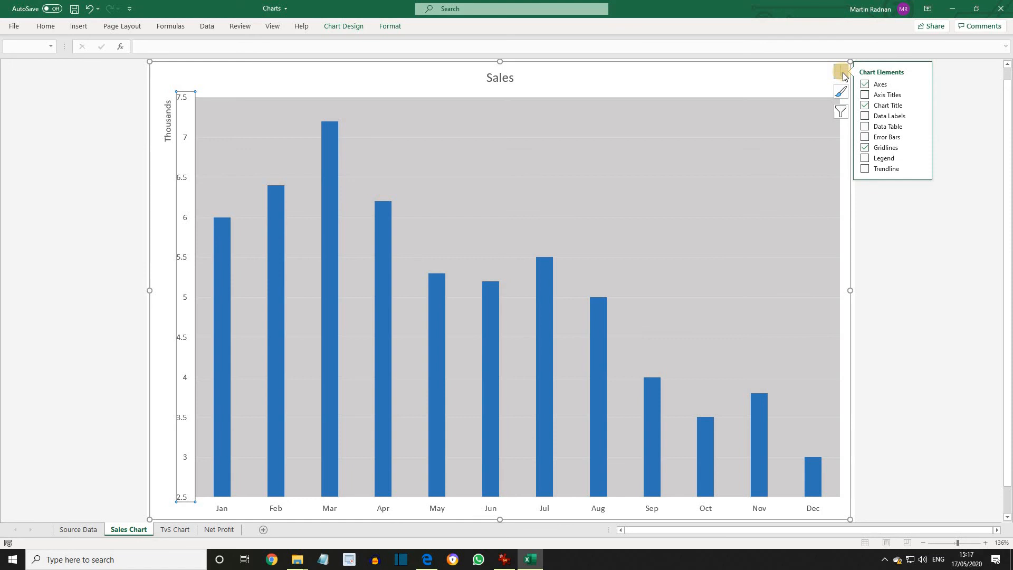
{"action": "left_click", "coordinate": [865, 116]}
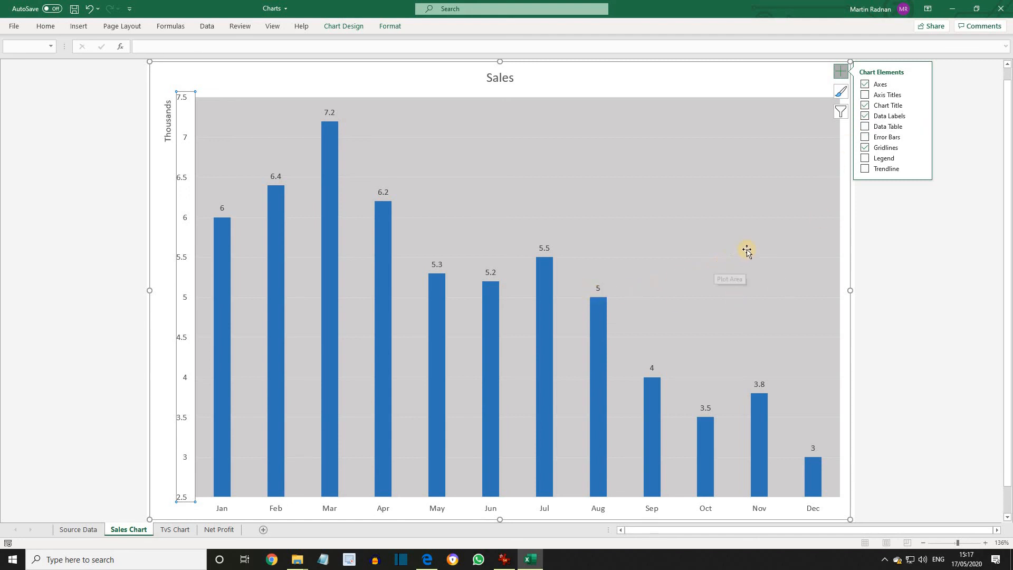
{"action": "left_click", "coordinate": [920, 115]}
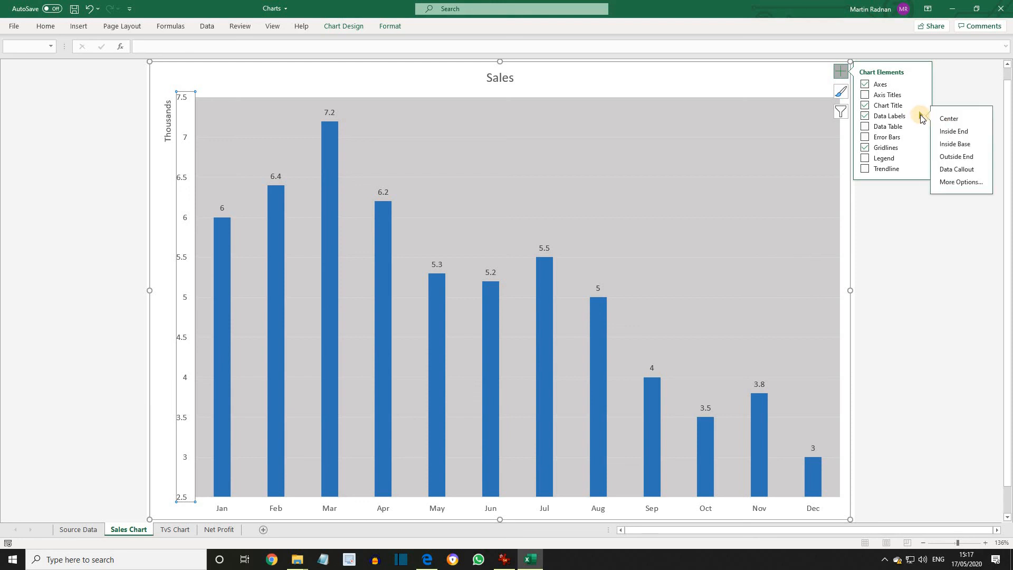
{"action": "left_click", "coordinate": [945, 181]}
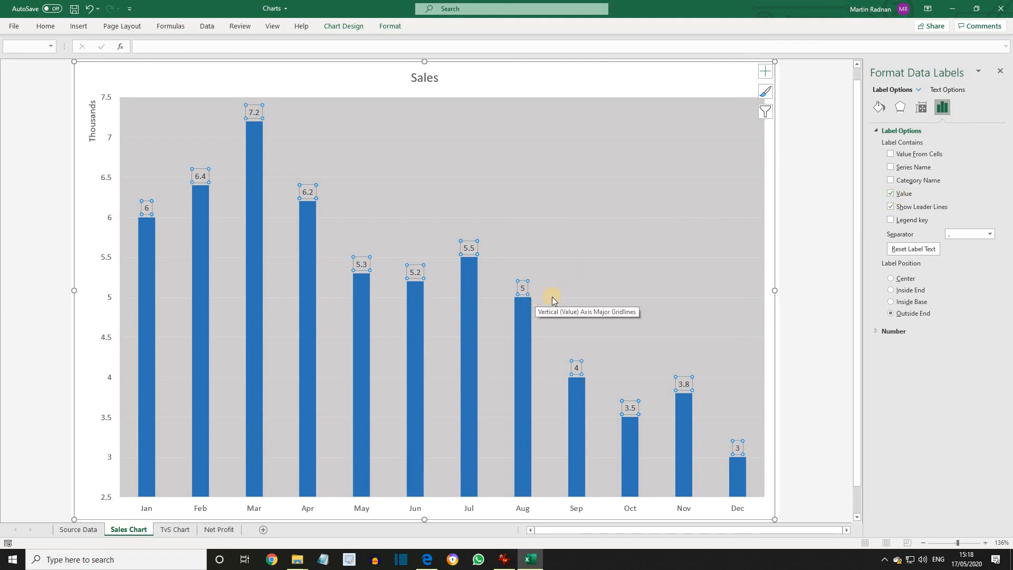
{"action": "left_click", "coordinate": [892, 291]}
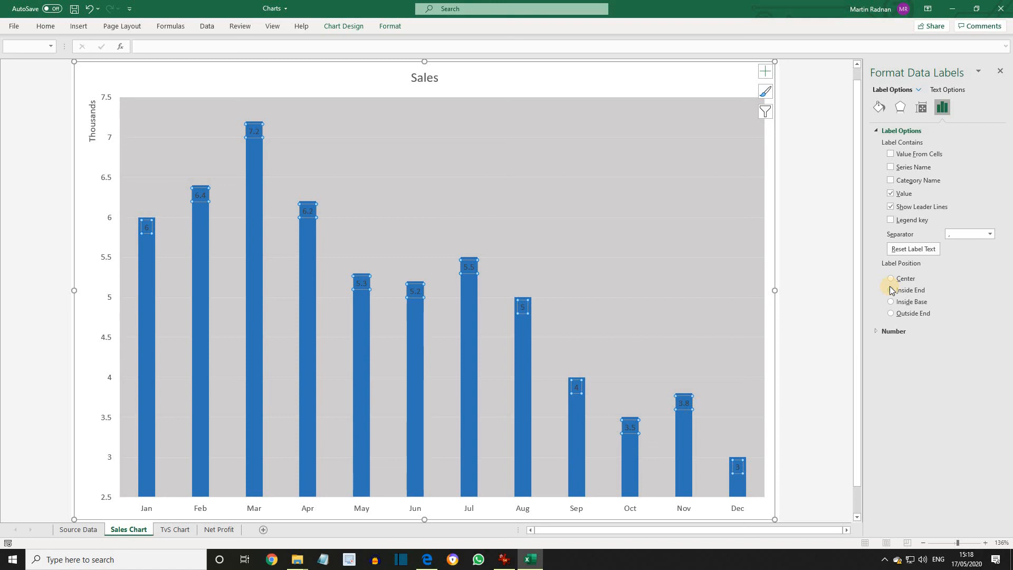
Format the chart title text "Sales" in standard blue at font size 20.
{"action": "left_click", "coordinate": [919, 90]}
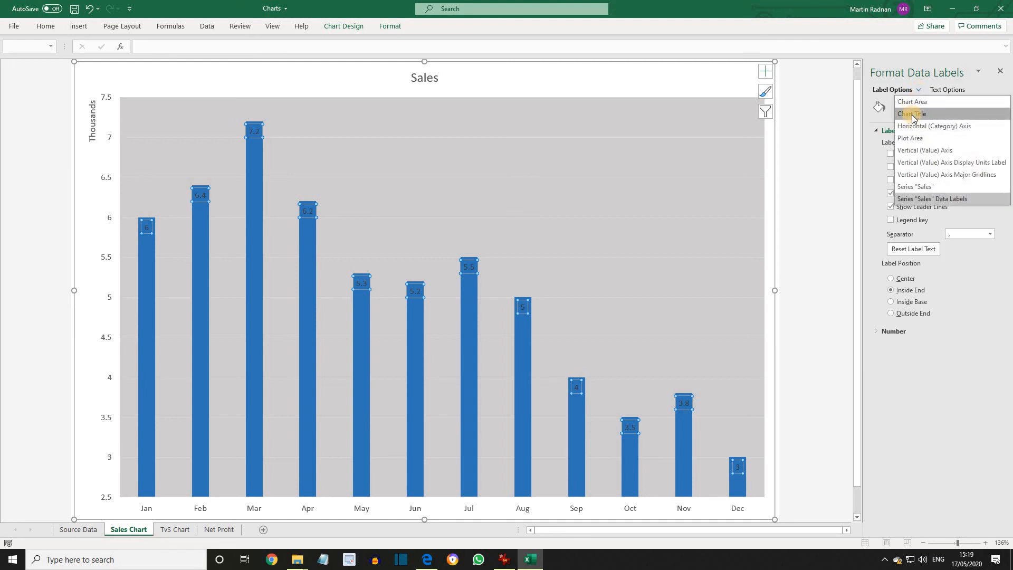
{"action": "left_click", "coordinate": [913, 115]}
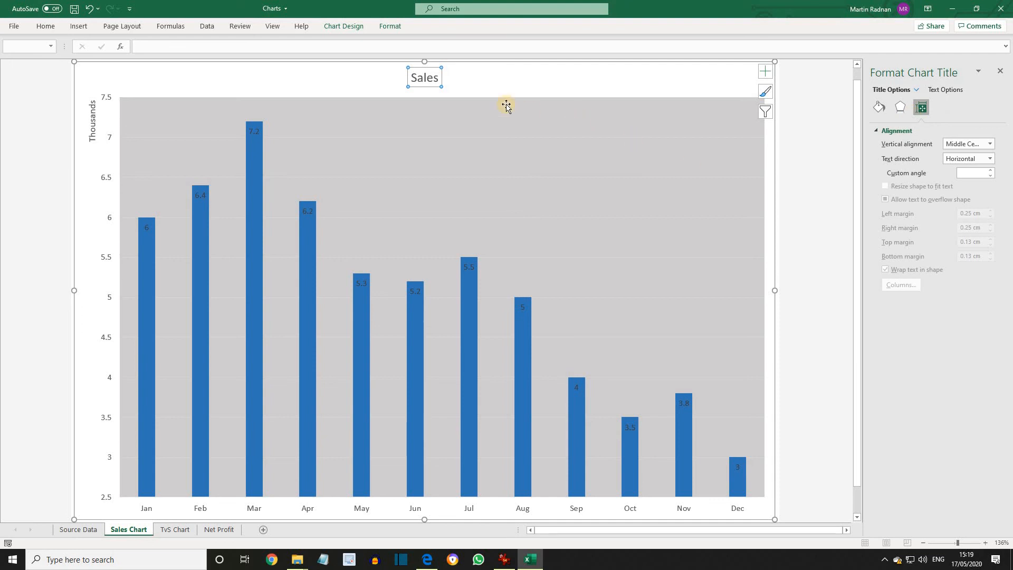
{"action": "double_click", "coordinate": [424, 78]}
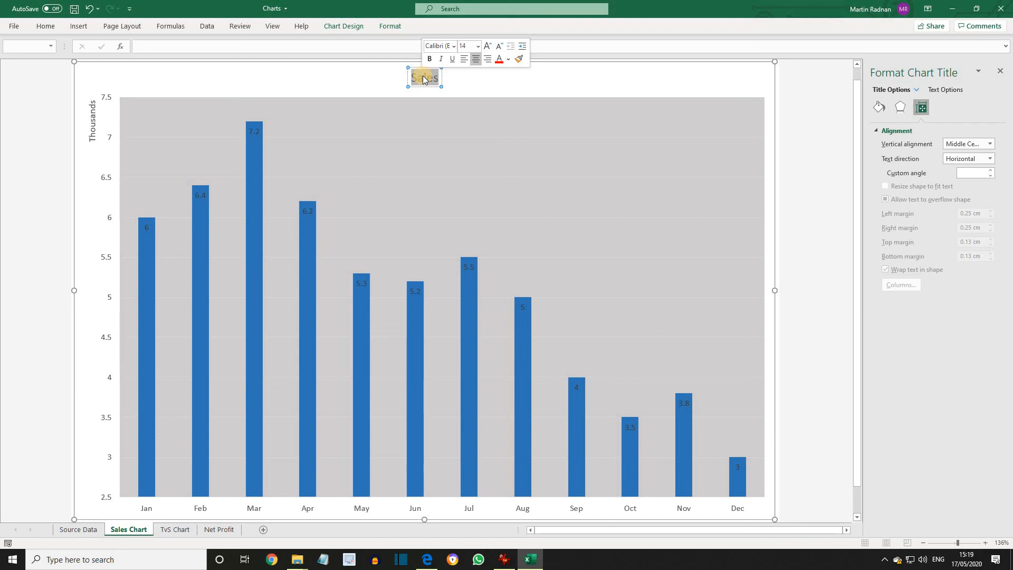
{"action": "left_click", "coordinate": [508, 62]}
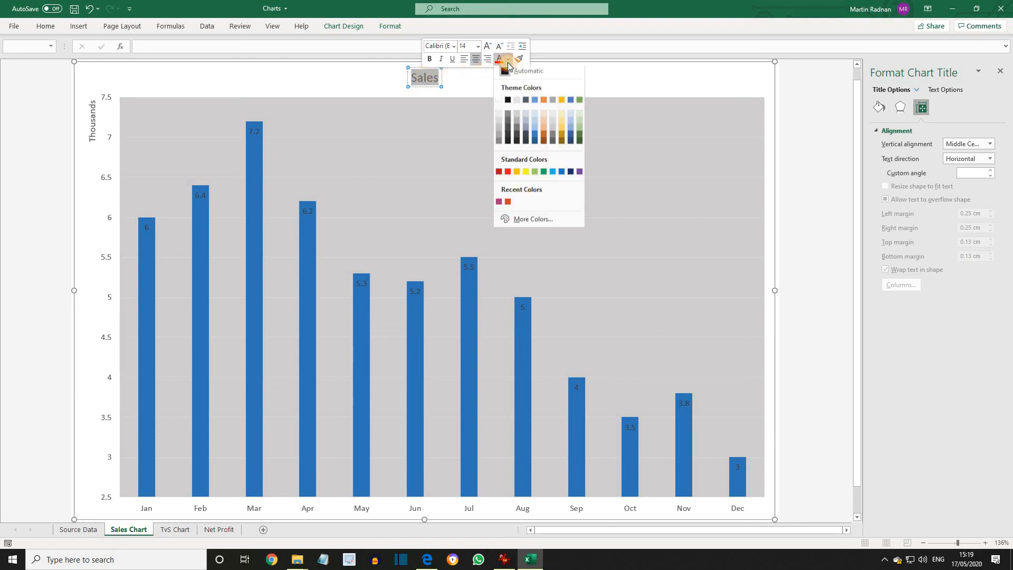
{"action": "left_click", "coordinate": [562, 174]}
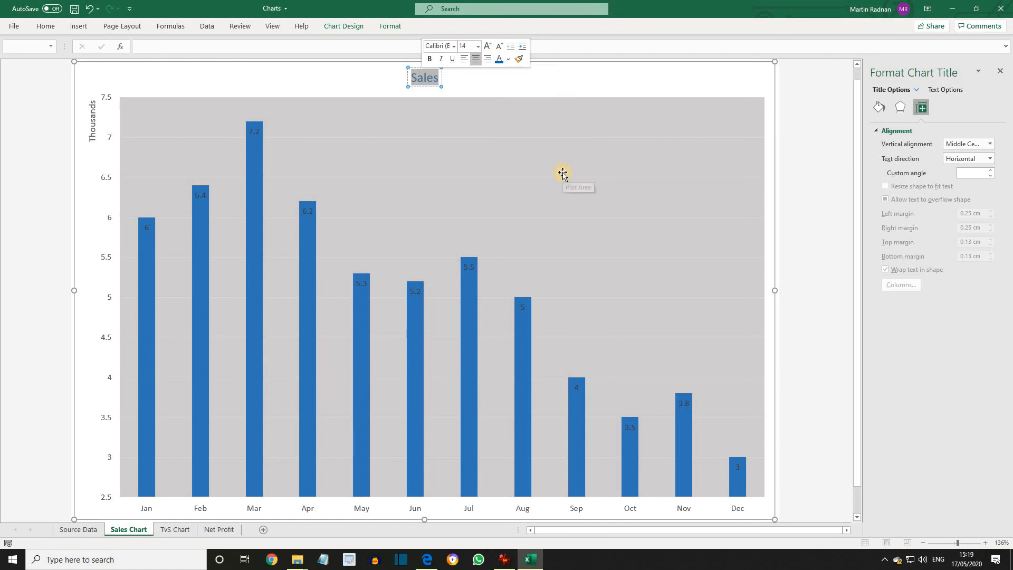
{"action": "left_click", "coordinate": [478, 46]}
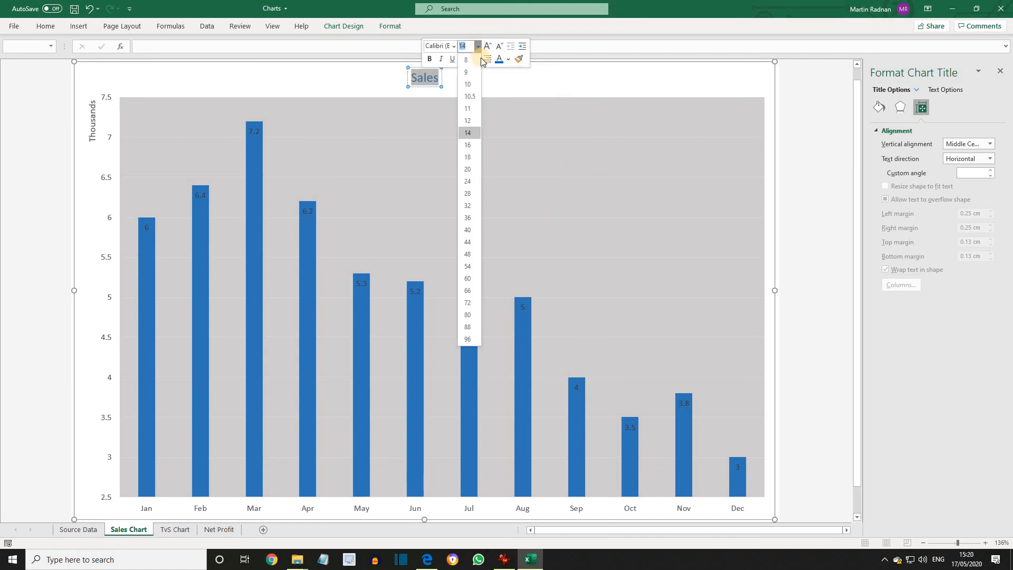
{"action": "left_click", "coordinate": [467, 170]}
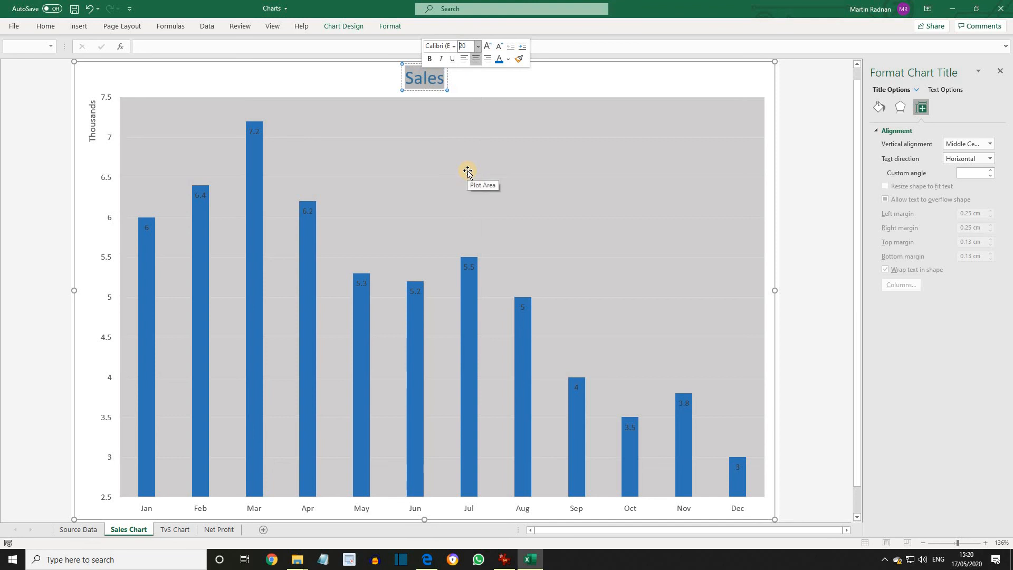
Fill the chart title box with a light yellow from the standard colour palette.
{"action": "left_click", "coordinate": [390, 27]}
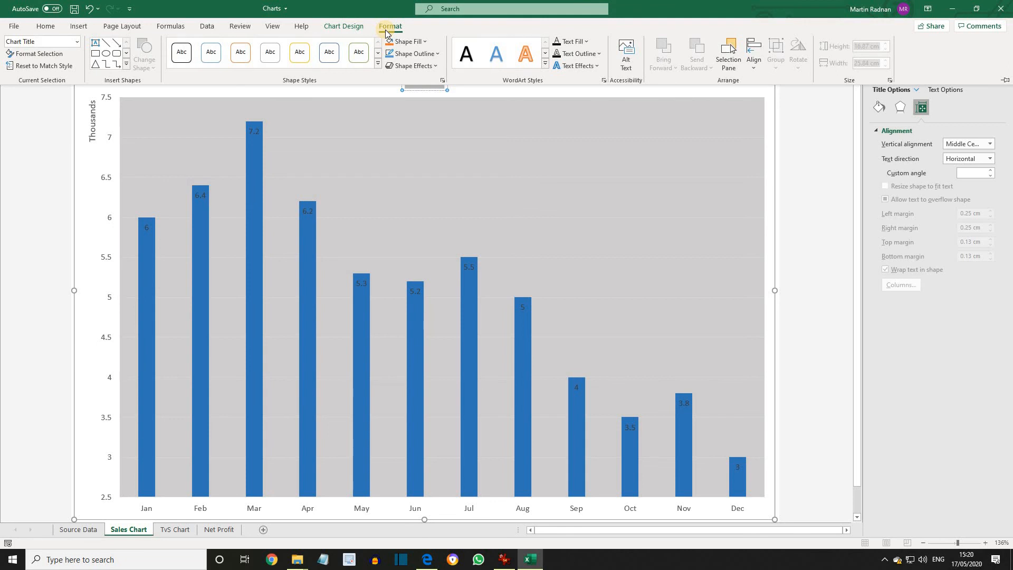
{"action": "left_click", "coordinate": [413, 41]}
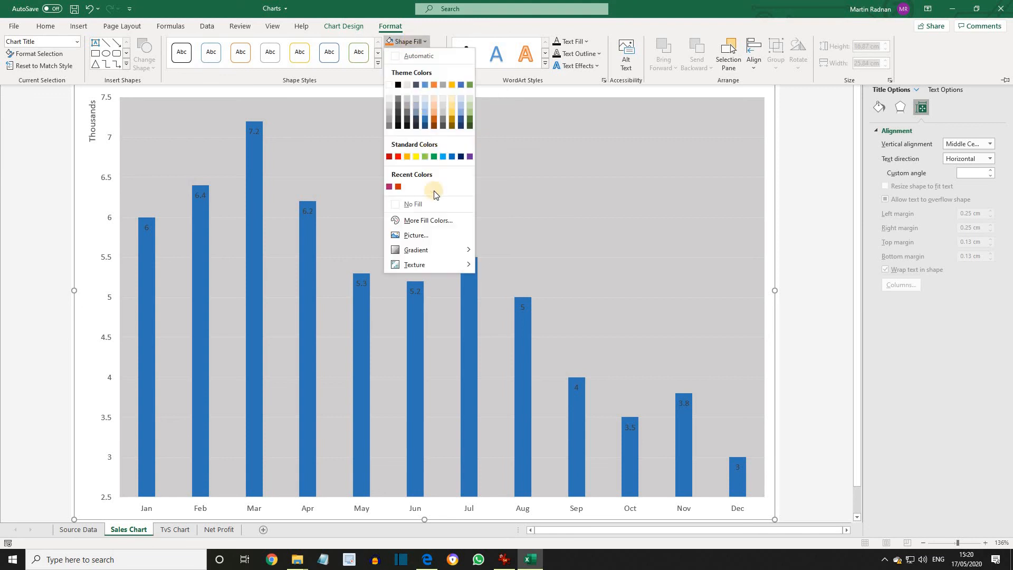
{"action": "left_click", "coordinate": [434, 222]}
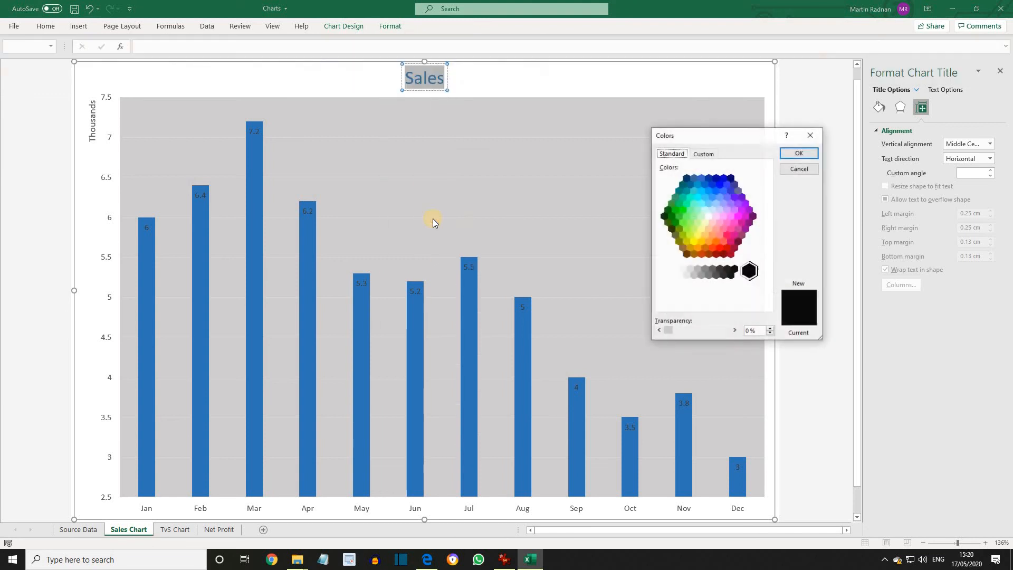
{"action": "left_click", "coordinate": [703, 229]}
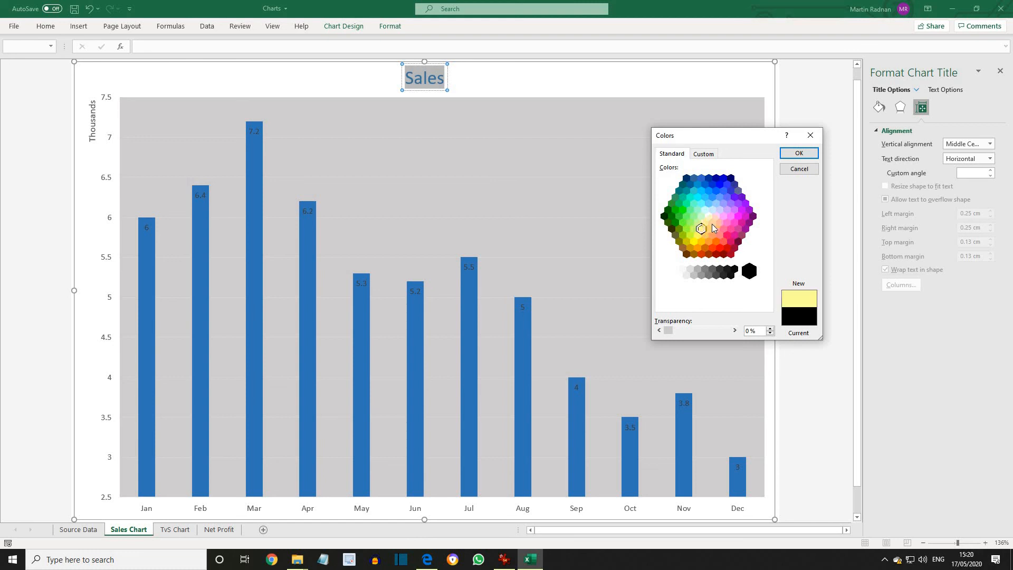
{"action": "left_click", "coordinate": [798, 153]}
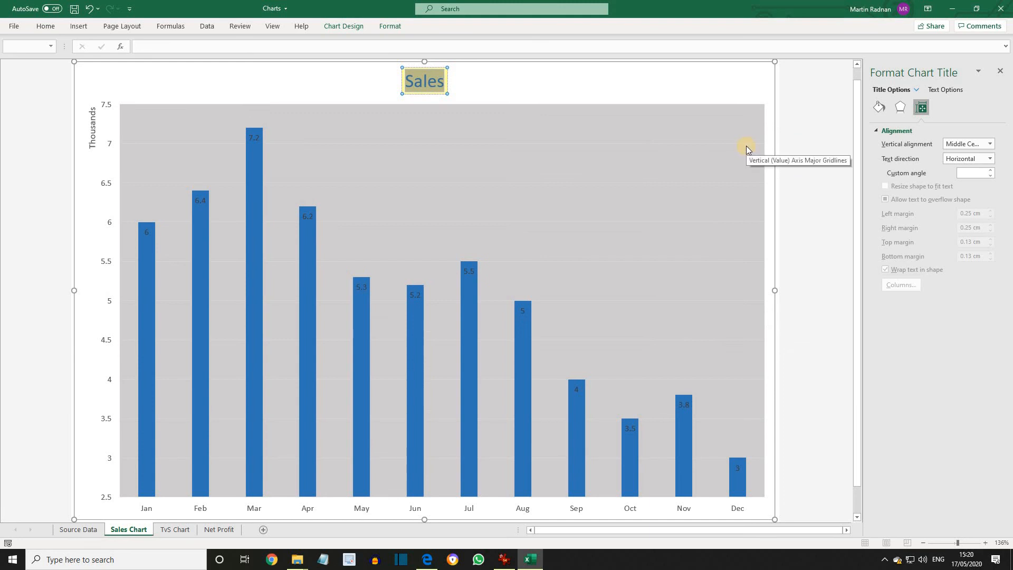
Give the chart title box a dark blue outline, deselect it to check the look, and reselect the title.
{"action": "left_click", "coordinate": [389, 25]}
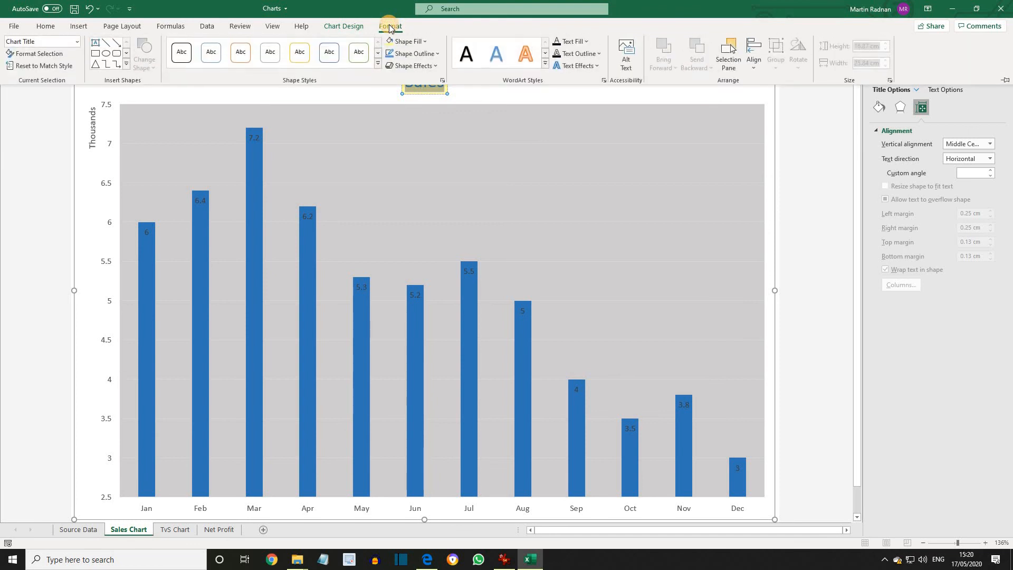
{"action": "left_click", "coordinate": [439, 55]}
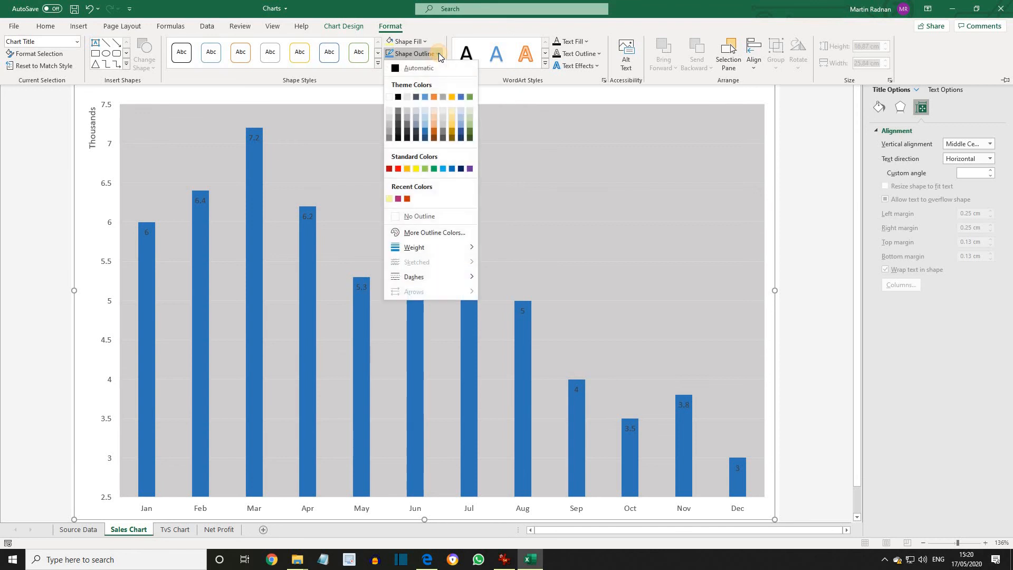
{"action": "left_click", "coordinate": [462, 169]}
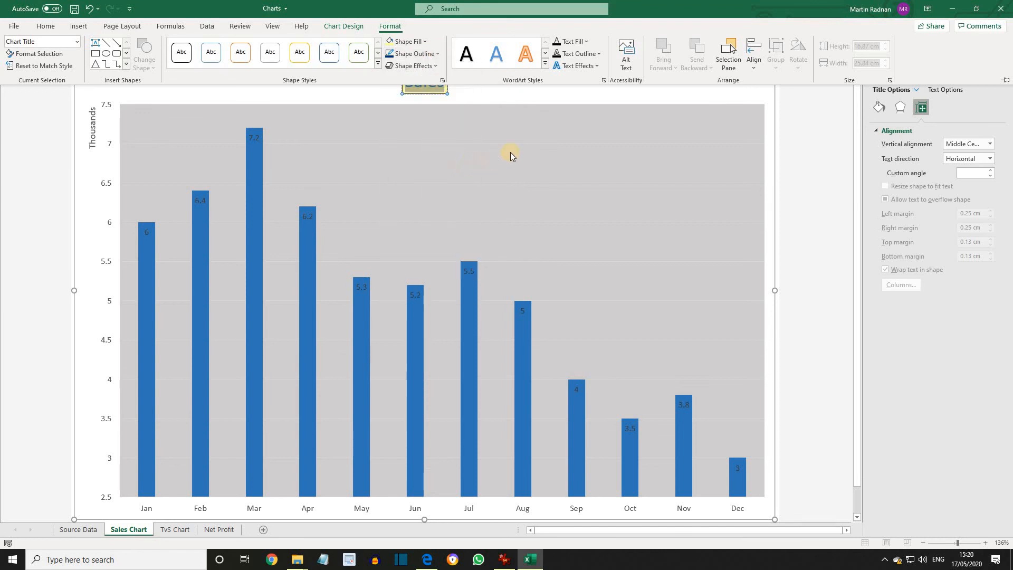
{"action": "key", "text": "ctrl+F1"}
{"action": "left_click", "coordinate": [514, 91]}
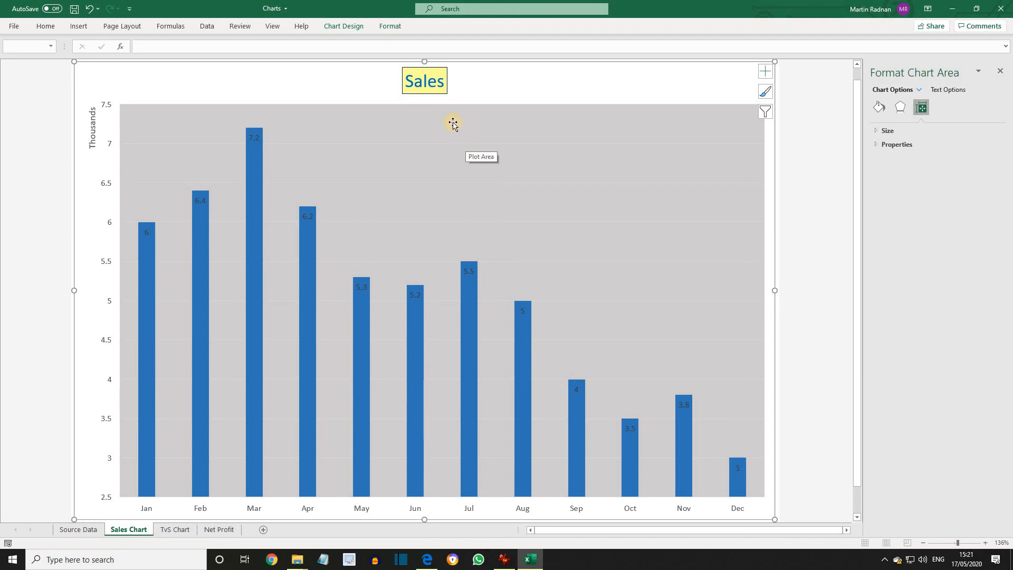
{"action": "left_click", "coordinate": [426, 88]}
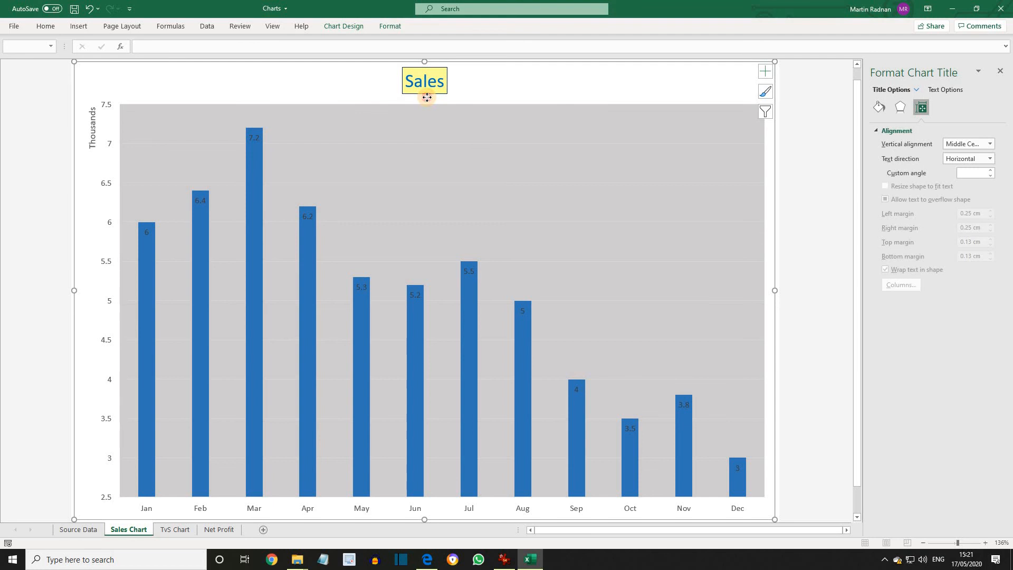
Move the "Sales" chart title slightly to the left along the top of the chart.
{"action": "left_click", "coordinate": [424, 94]}
{"action": "left_click_drag", "start_coordinate": [424, 94], "coordinate": [399, 93]}
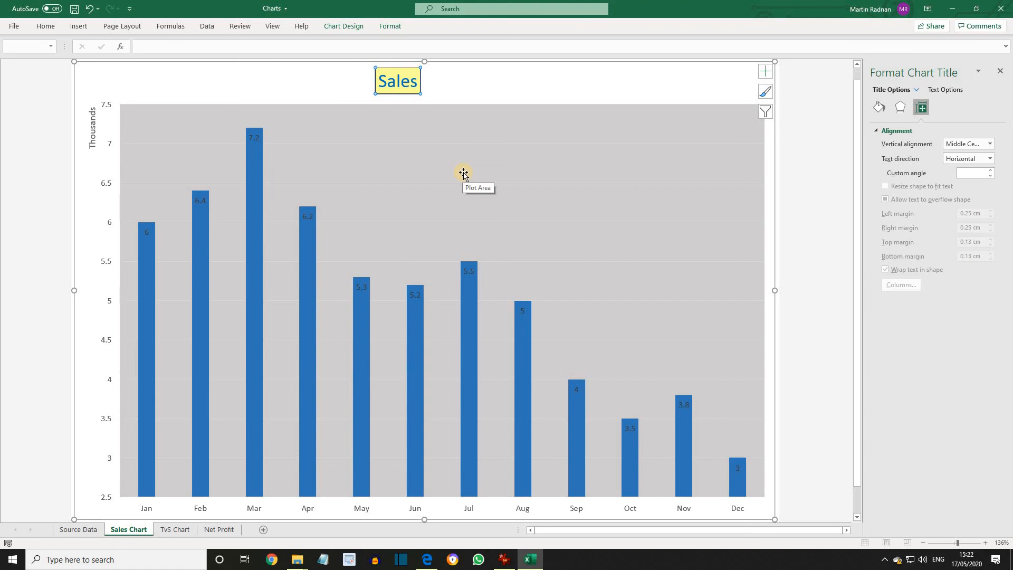
Add a legend on the right side of the chart with its formatting options open, and move it up to just below the 6 gridline.
{"action": "left_click", "coordinate": [766, 72]}
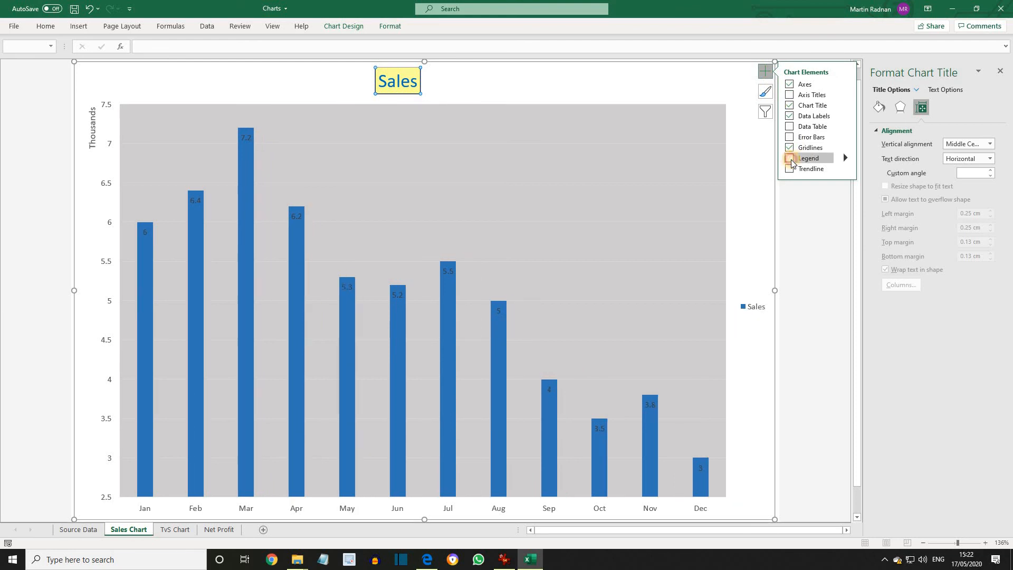
{"action": "left_click", "coordinate": [790, 159]}
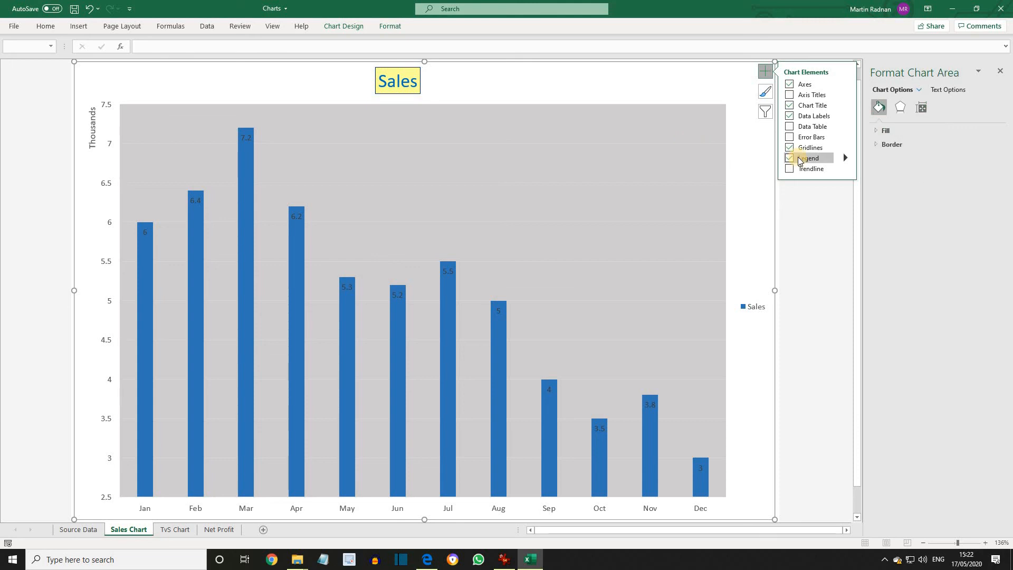
{"action": "left_click", "coordinate": [844, 157]}
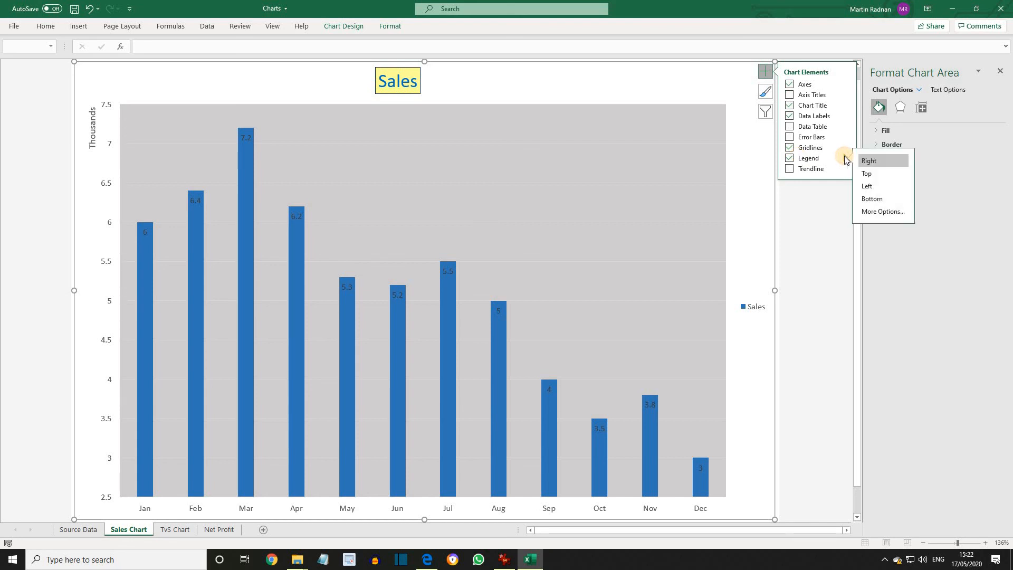
{"action": "left_click", "coordinate": [891, 212]}
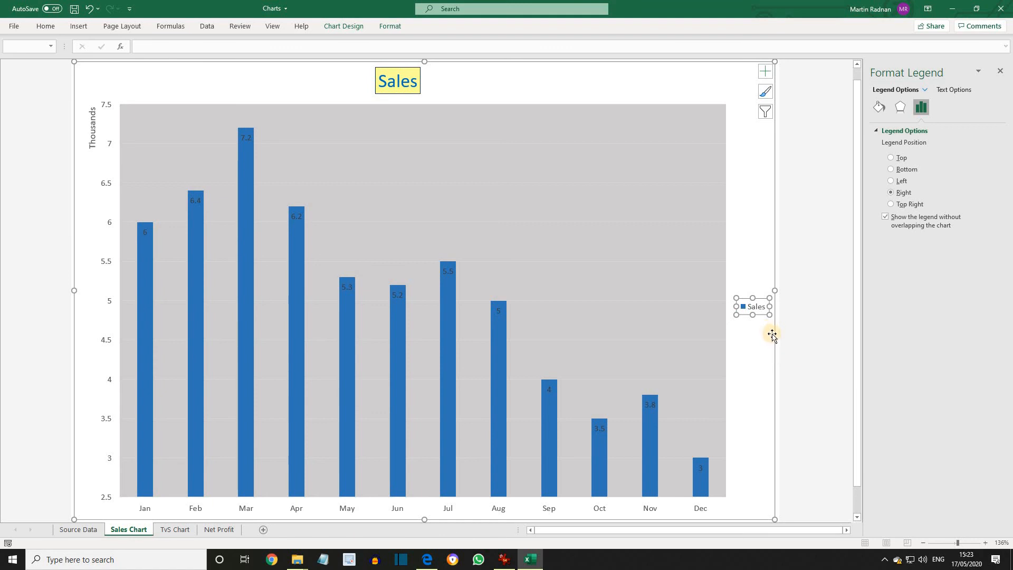
{"action": "left_click_drag", "start_coordinate": [762, 299], "coordinate": [760, 232]}
{"action": "left_click", "coordinate": [760, 290]}
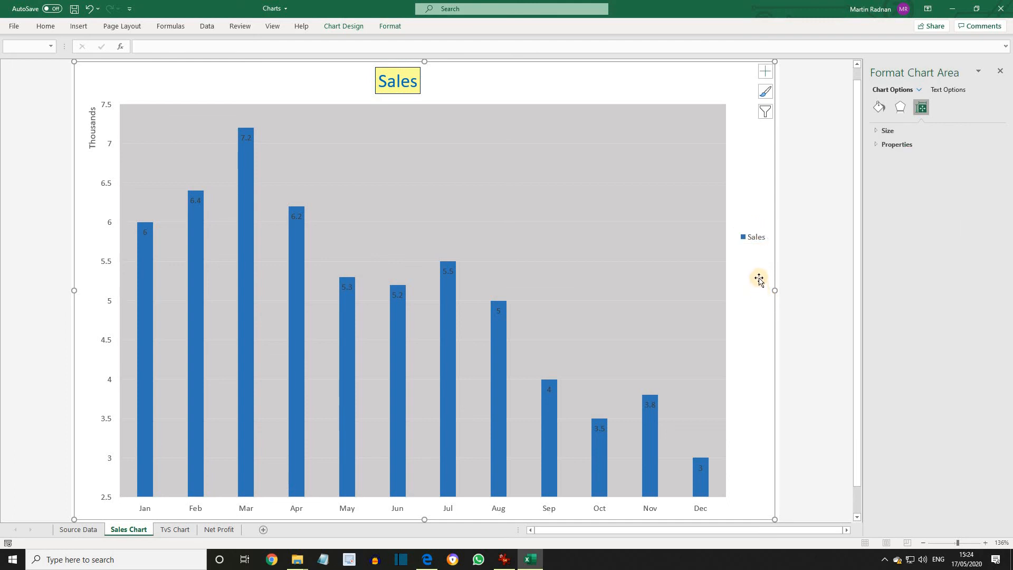
Delete the legend and undo that deletion, then remove the legend by switching off its chart element.
{"action": "left_click", "coordinate": [753, 238]}
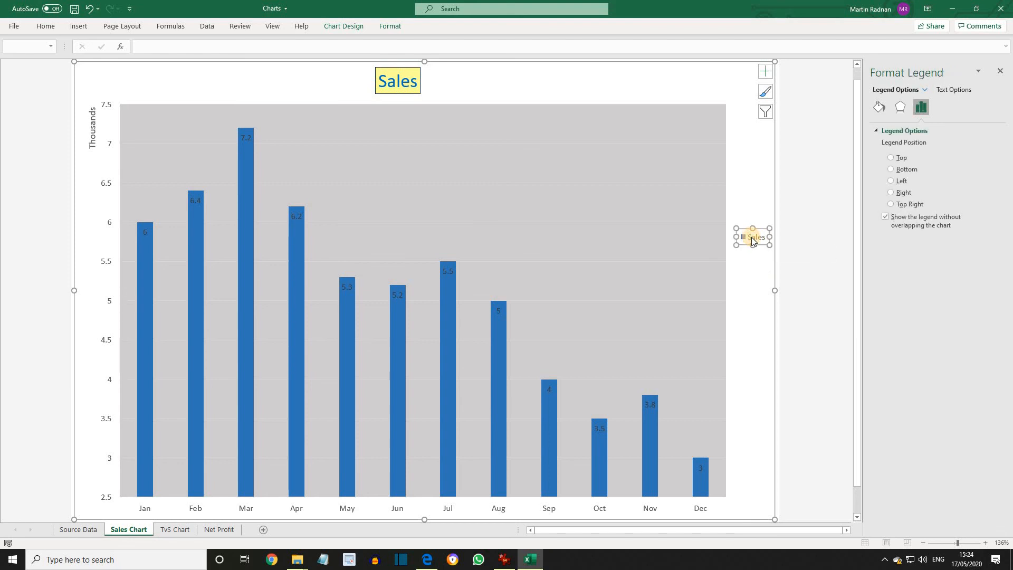
{"action": "key", "text": "Delete"}
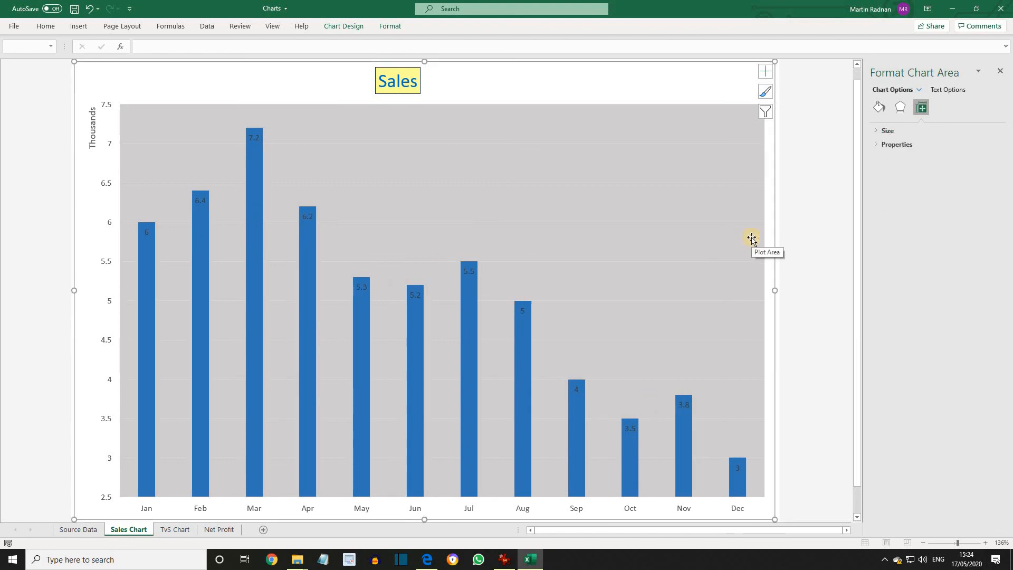
{"action": "key", "text": "ctrl+z"}
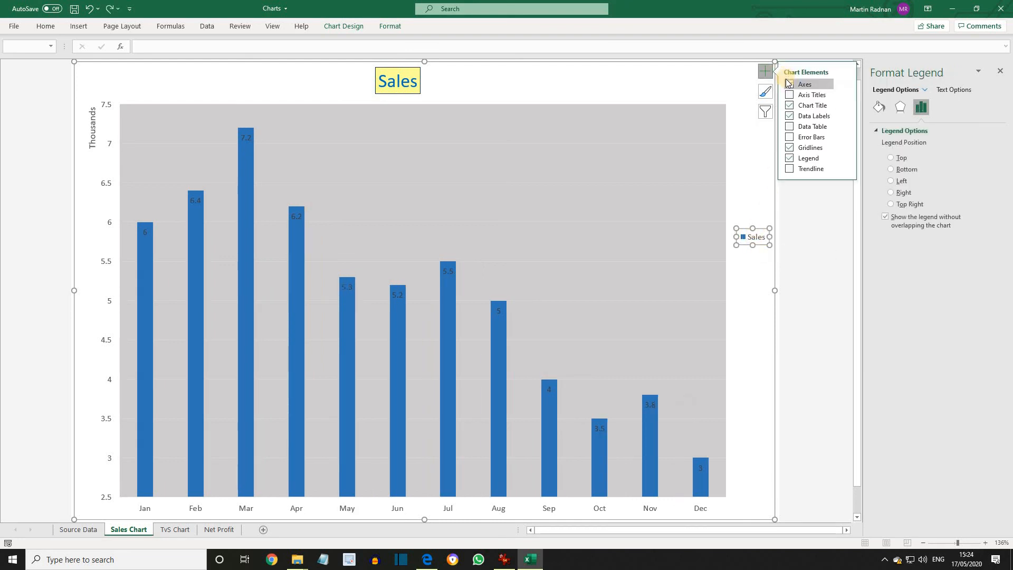
{"action": "left_click", "coordinate": [790, 158]}
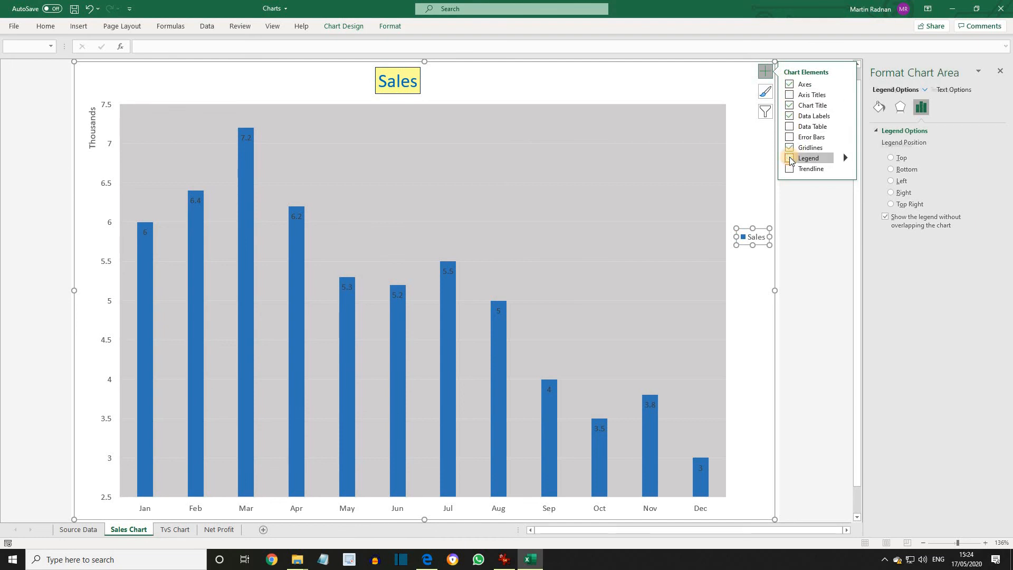